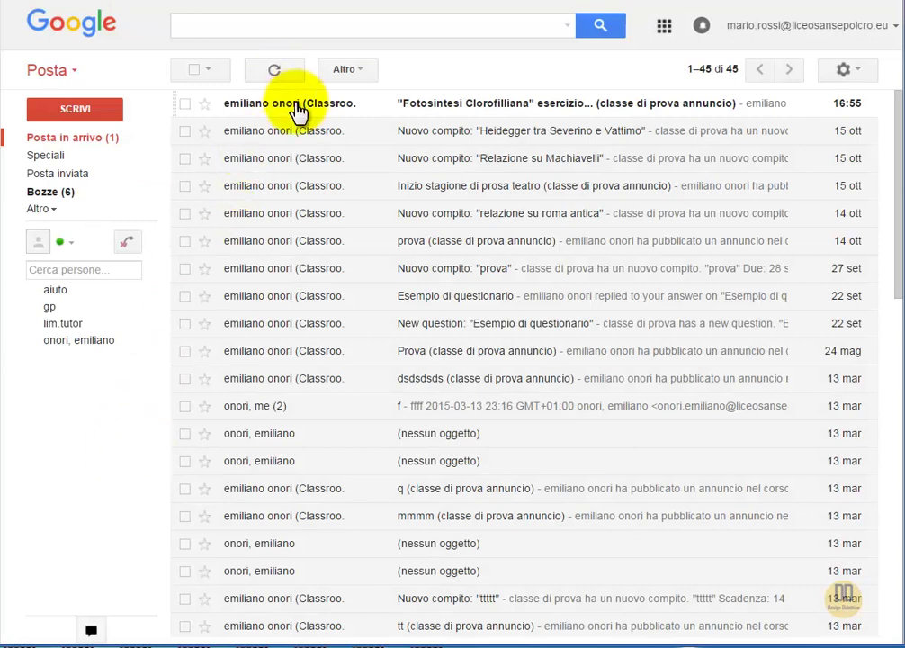
- Open the "Fotosintesi Clorofilliana" announcement e-mail, follow its Classroom link, and read the announcement in the "classe di prova" stream
{"action": "left_click", "coordinate": [445, 103]}
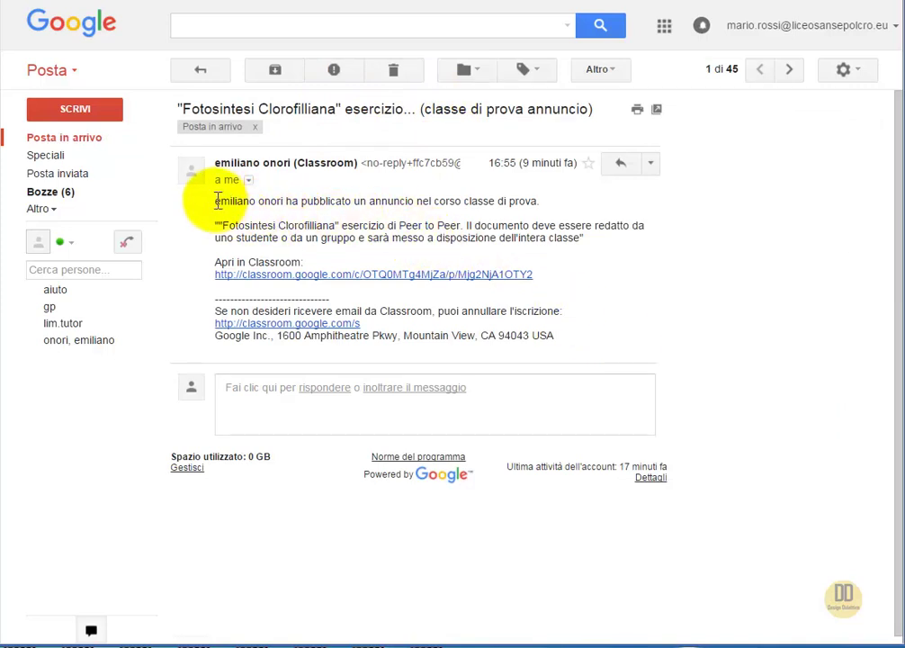
{"action": "left_click_drag", "start_coordinate": [216, 201], "coordinate": [553, 203]}
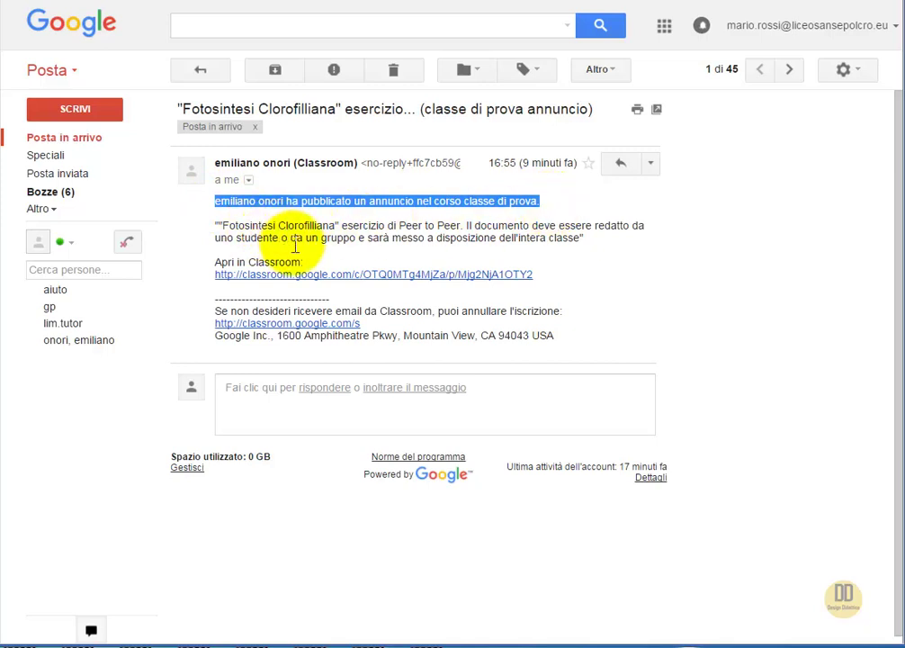
{"action": "left_click", "coordinate": [306, 275]}
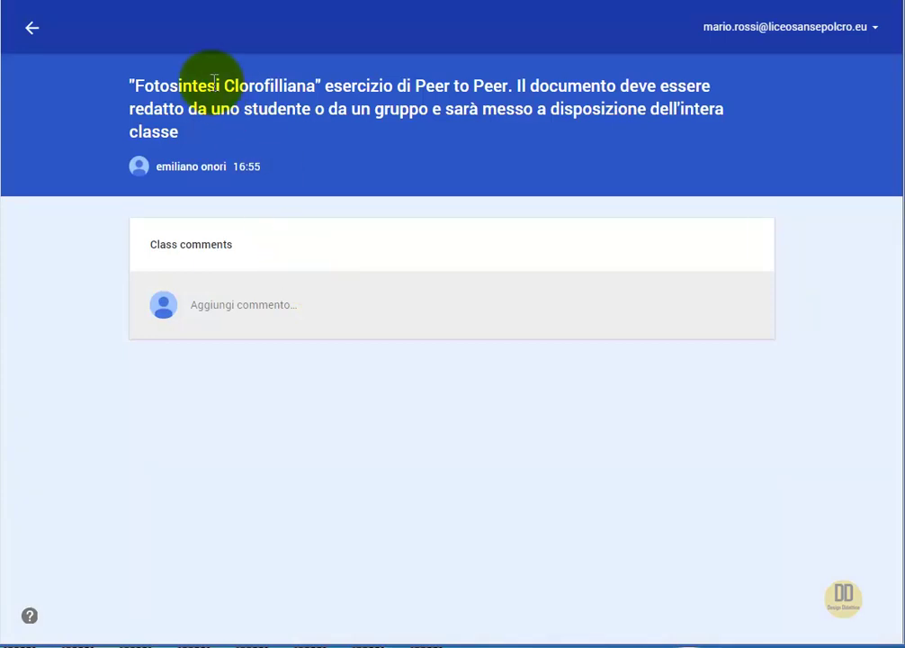
{"action": "left_click_drag", "start_coordinate": [133, 87], "coordinate": [428, 126]}
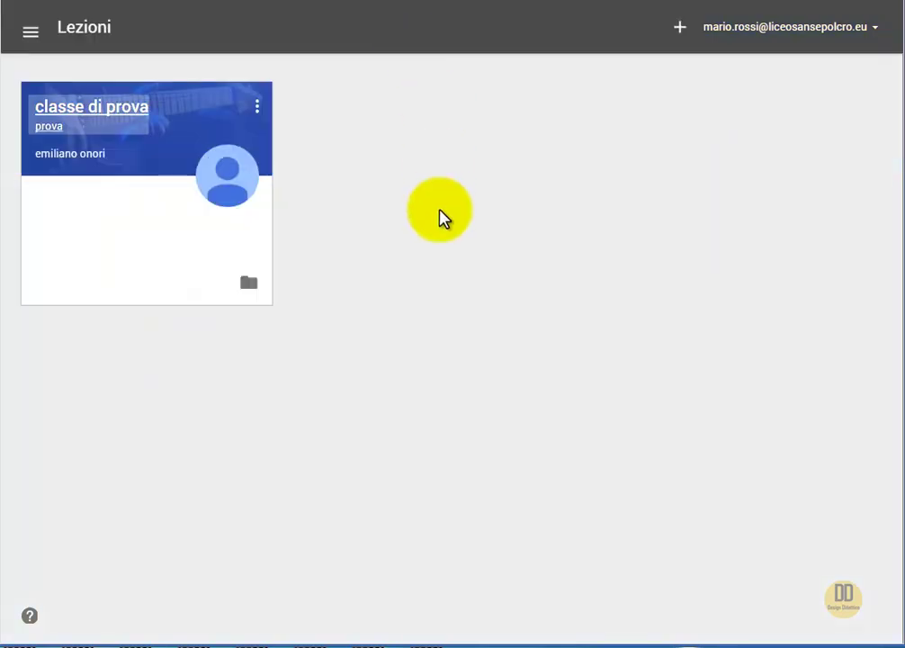
{"action": "left_click", "coordinate": [116, 110]}
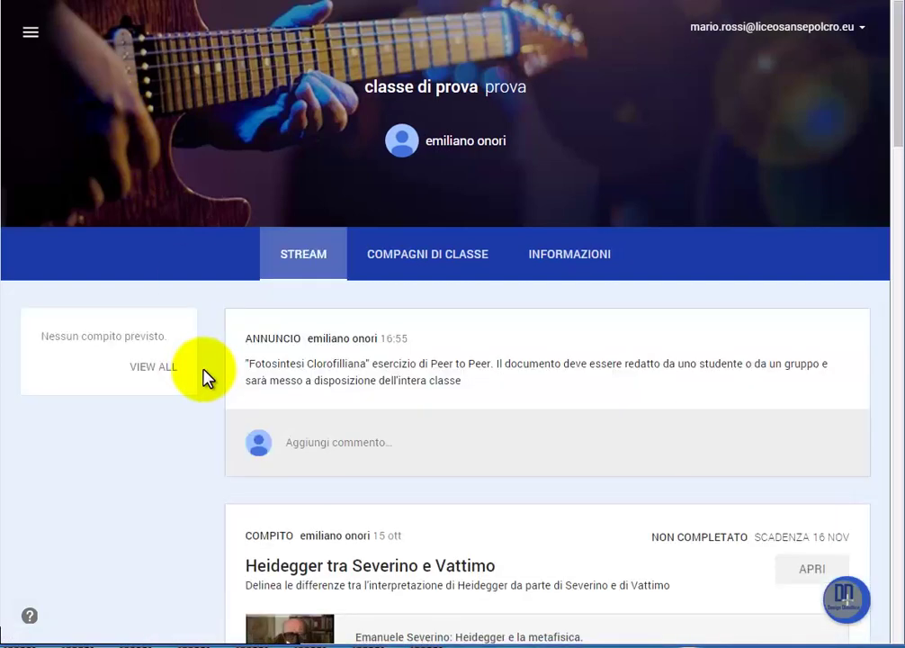
{"action": "left_click_drag", "start_coordinate": [247, 339], "coordinate": [551, 385]}
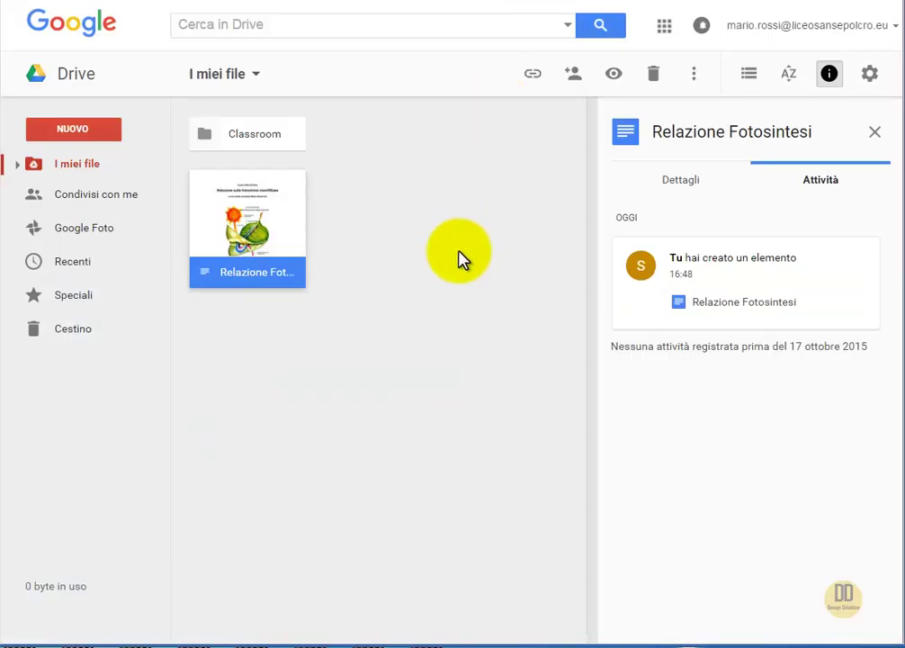
- Open the Relazione Fotosintesi document from Google Drive, look through its pages, and return to the Classroom stream
{"action": "double_click", "coordinate": [270, 232]}
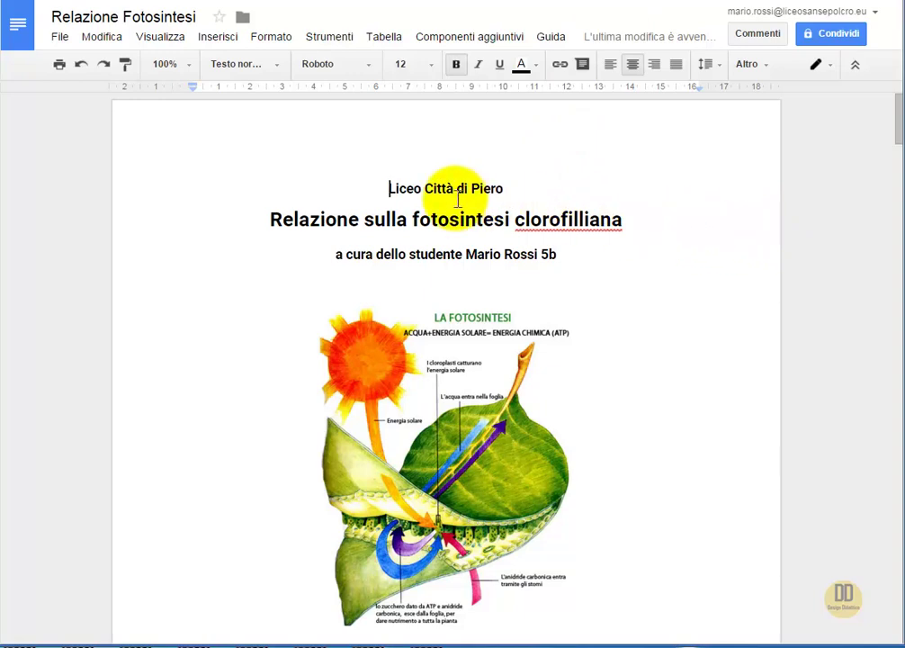
{"action": "scroll", "coordinate": [457, 187], "scroll_direction": "down", "scroll_amount": 2}
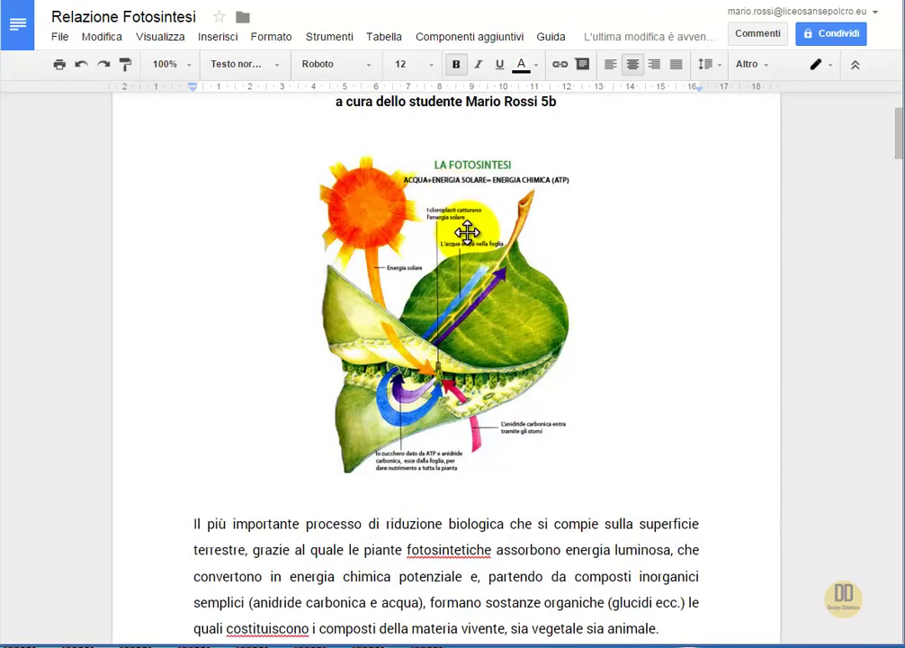
{"action": "scroll", "coordinate": [467, 232], "scroll_direction": "down", "scroll_amount": 9}
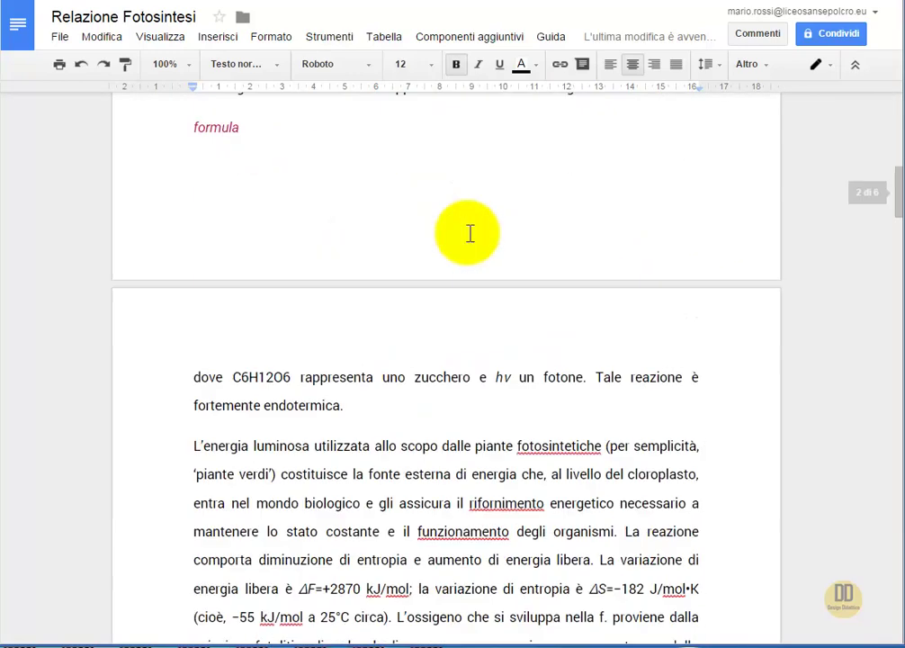
{"action": "scroll", "coordinate": [469, 233], "scroll_direction": "down", "scroll_amount": 10}
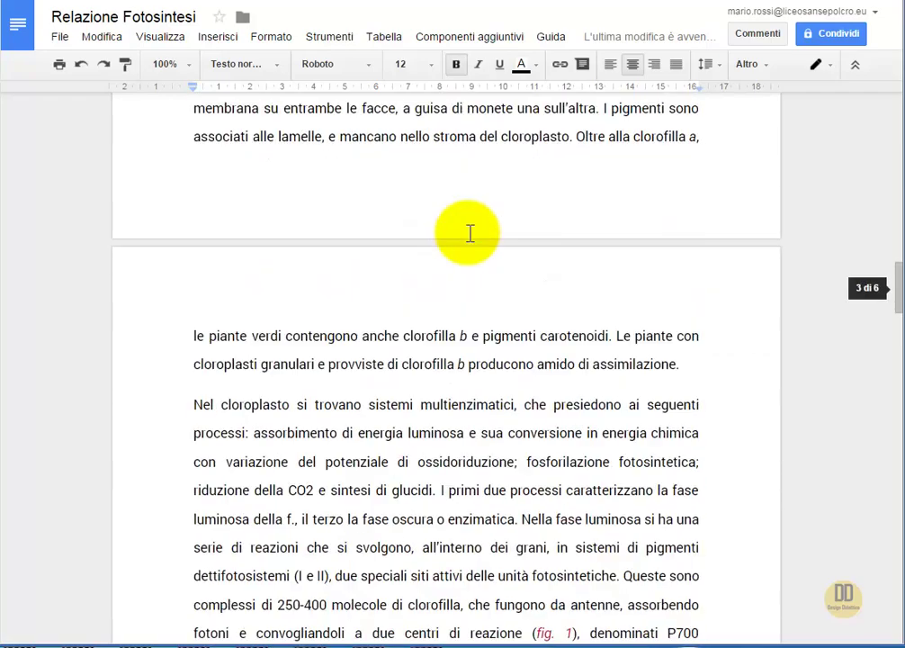
{"action": "scroll", "coordinate": [469, 233], "scroll_direction": "down", "scroll_amount": 6}
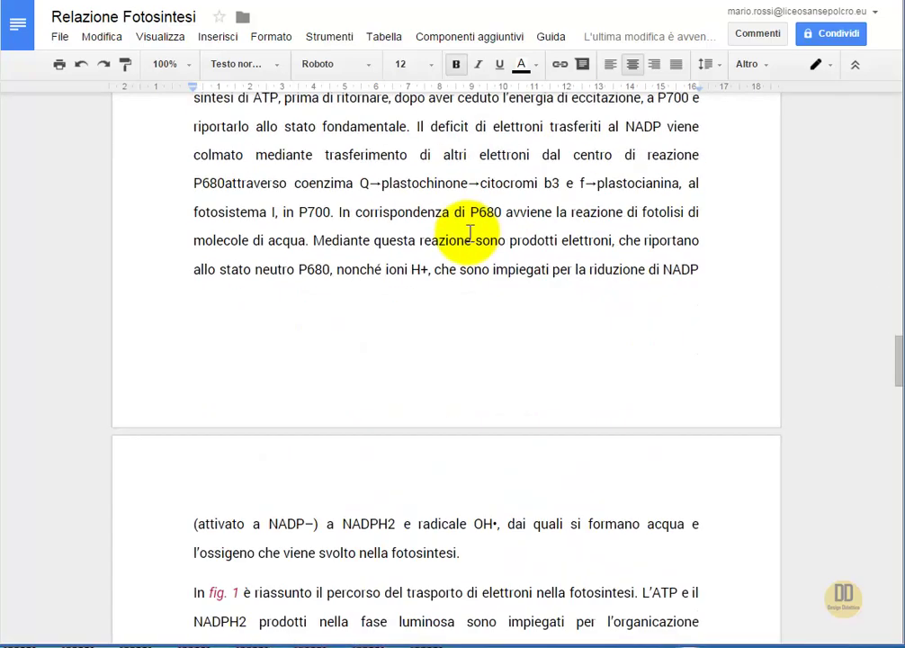
{"action": "left_click", "coordinate": [333, 0]}
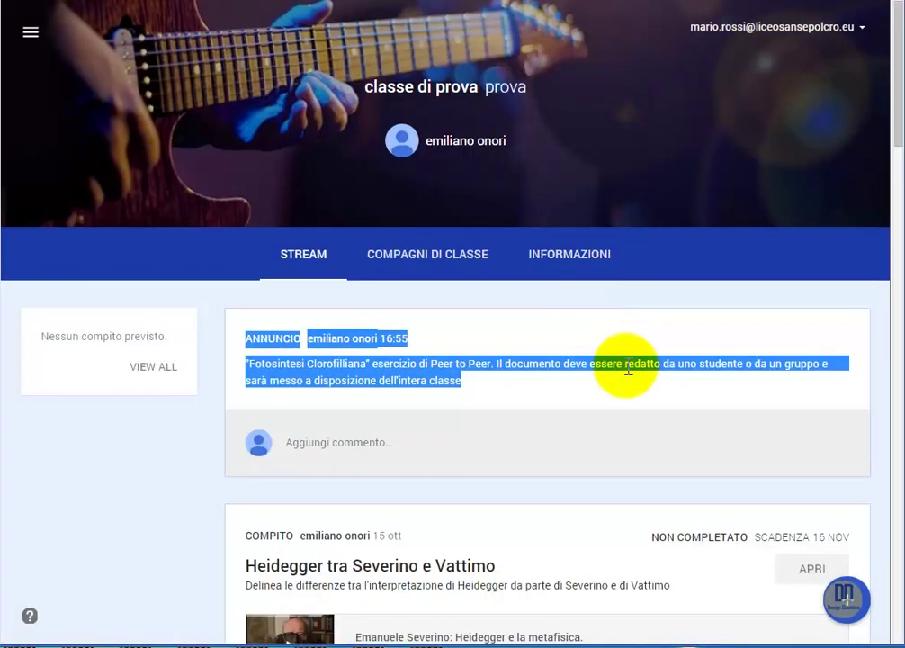
{"action": "left_click", "coordinate": [620, 412]}
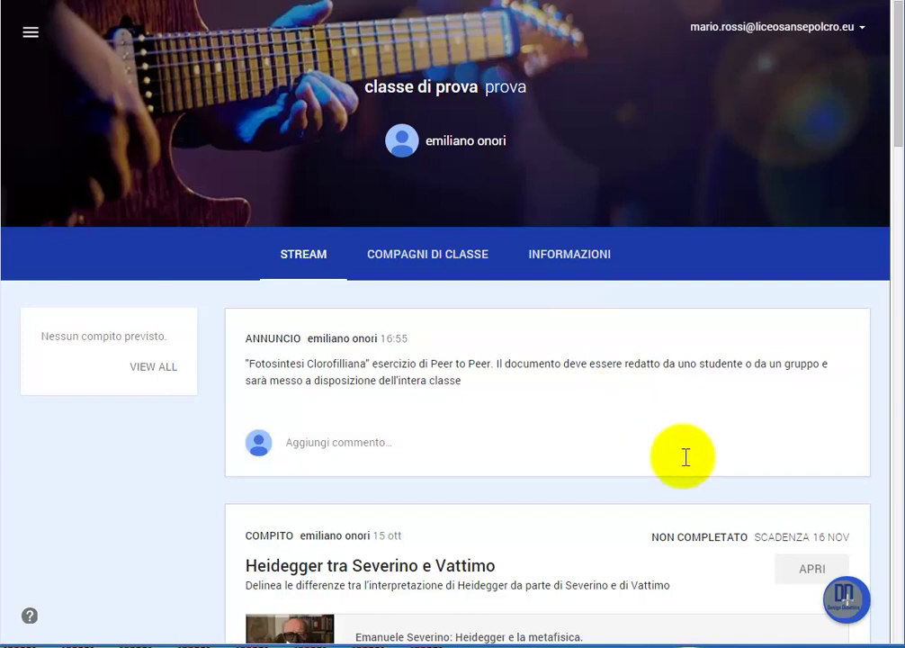
- Start a new post for the class with the text "Fotosintesi"
{"action": "mouse_move", "coordinate": [848, 610]}
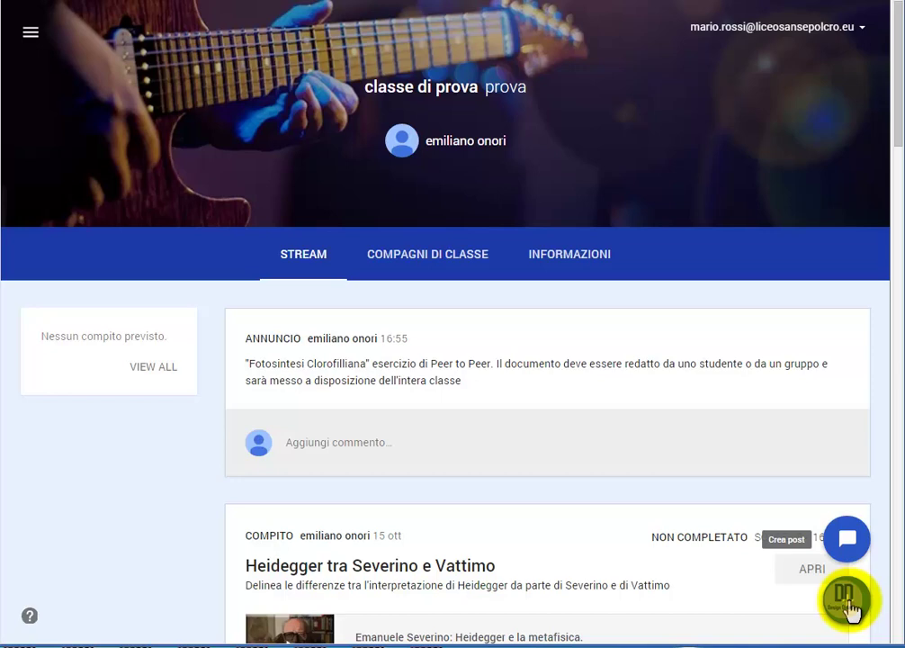
{"action": "left_click", "coordinate": [847, 540]}
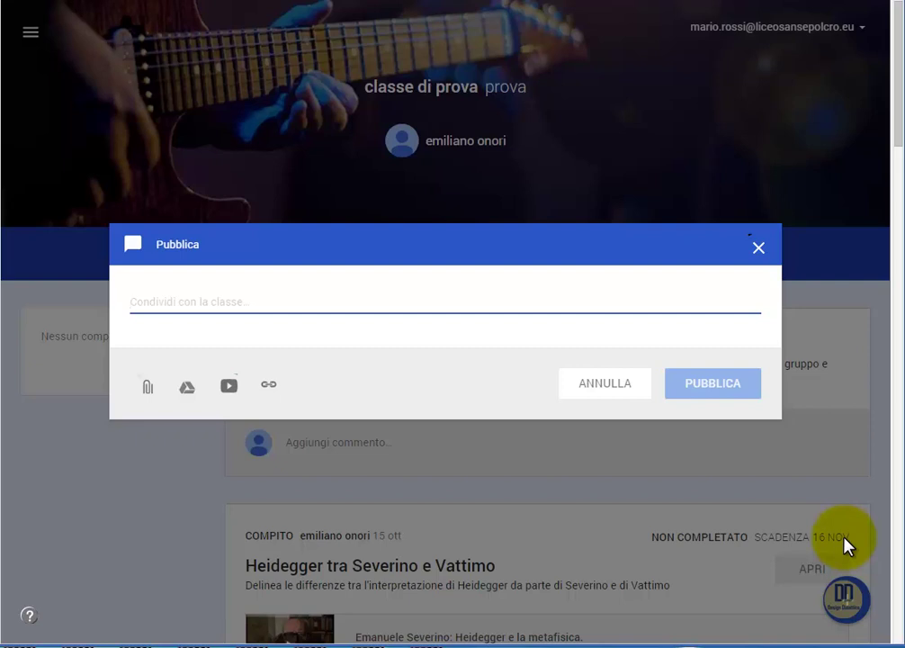
{"action": "type", "text": "Fot"}
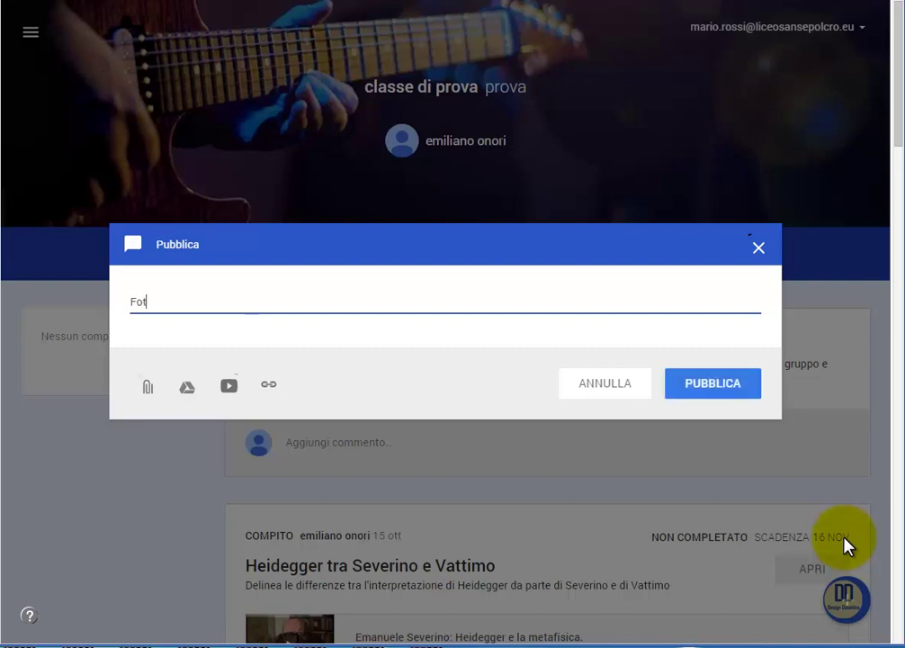
{"action": "type", "text": "osintesi"}
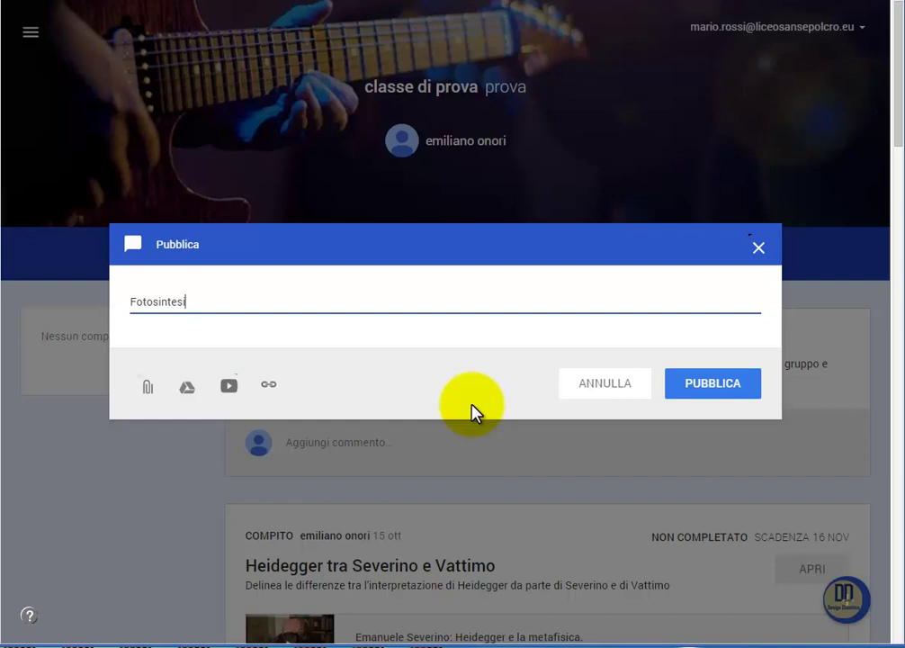
- Attach the Relazione Fotosintesi document from Google Drive to the post and publish it to the class
{"action": "left_click", "coordinate": [186, 389]}
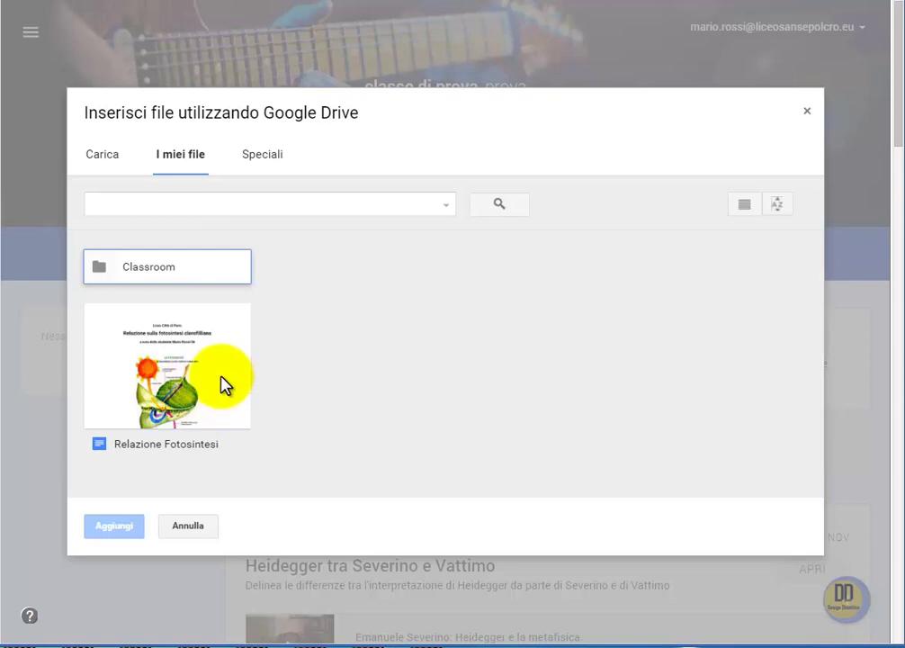
{"action": "left_click", "coordinate": [224, 386]}
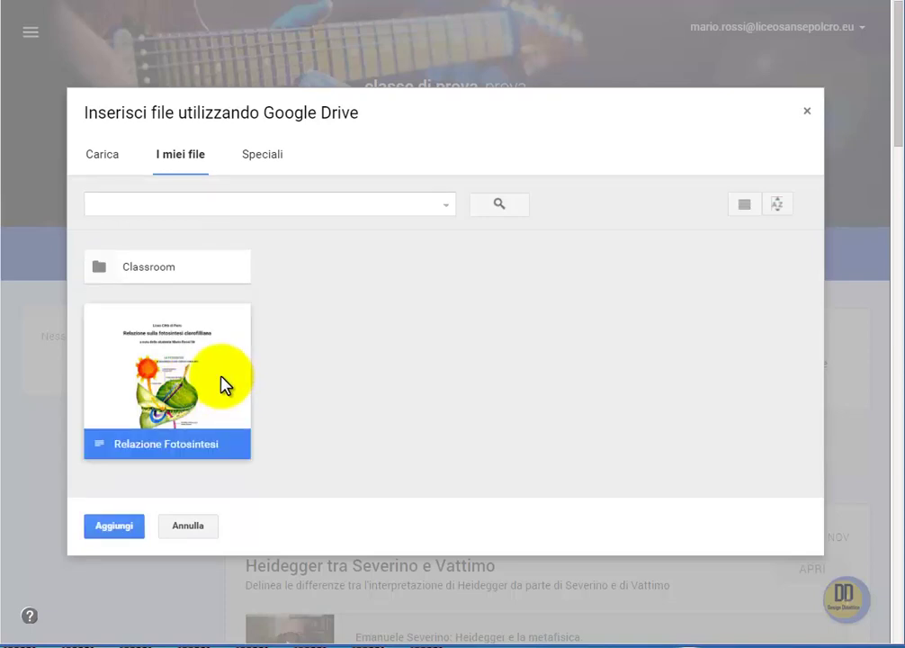
{"action": "left_click", "coordinate": [117, 531]}
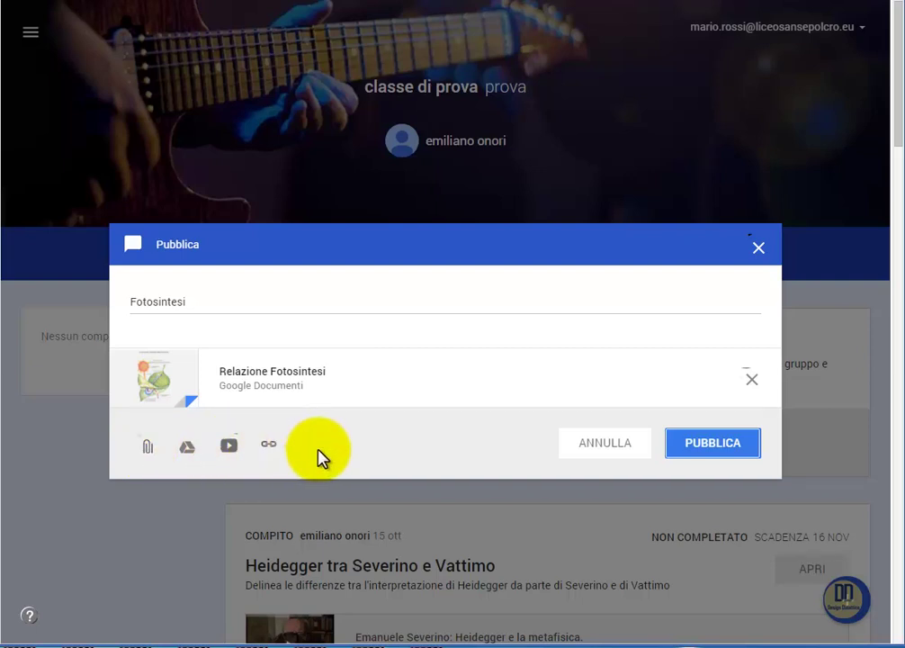
{"action": "left_click", "coordinate": [148, 450]}
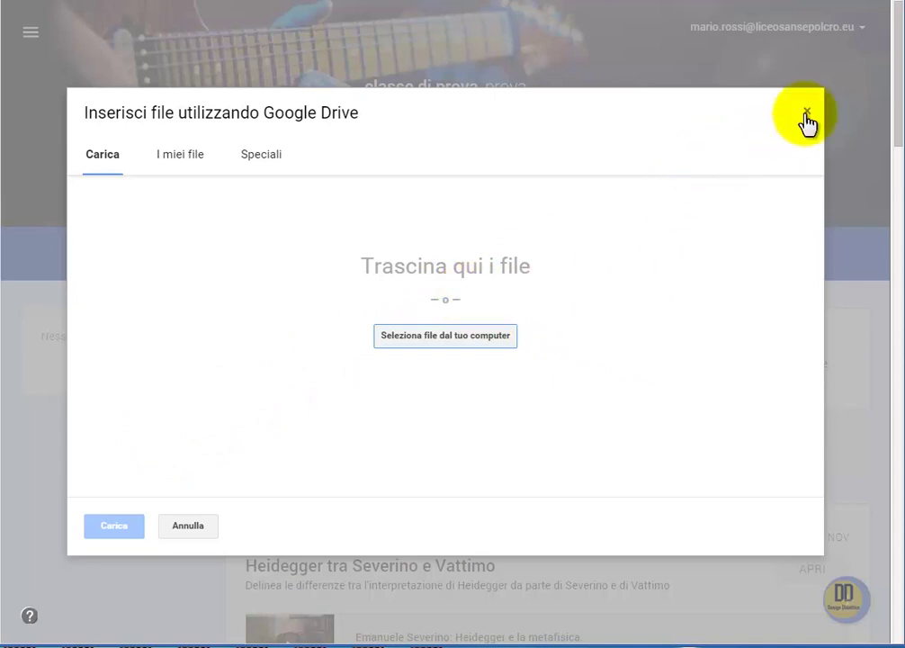
{"action": "left_click", "coordinate": [805, 114]}
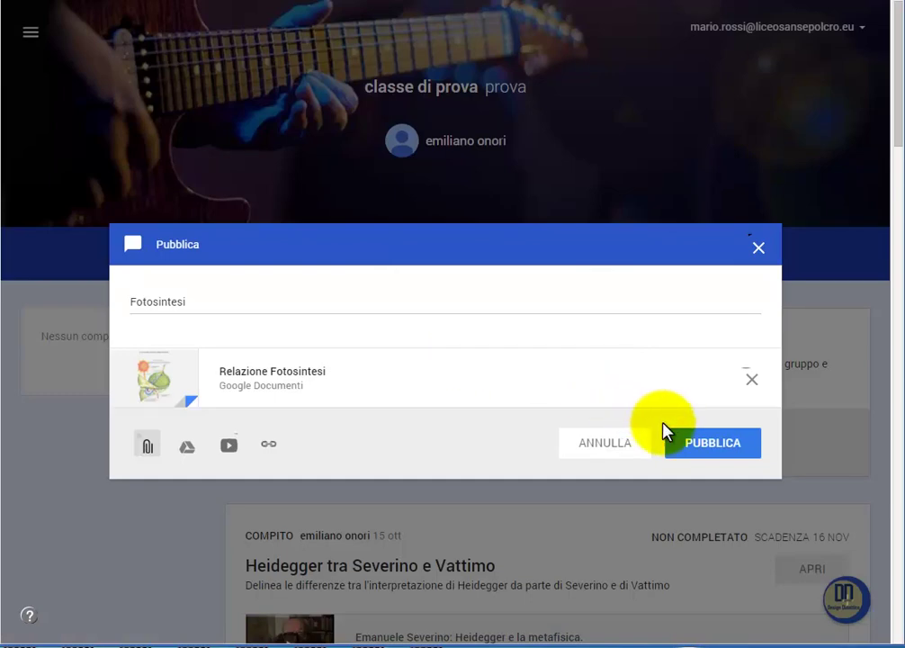
{"action": "left_click", "coordinate": [712, 452]}
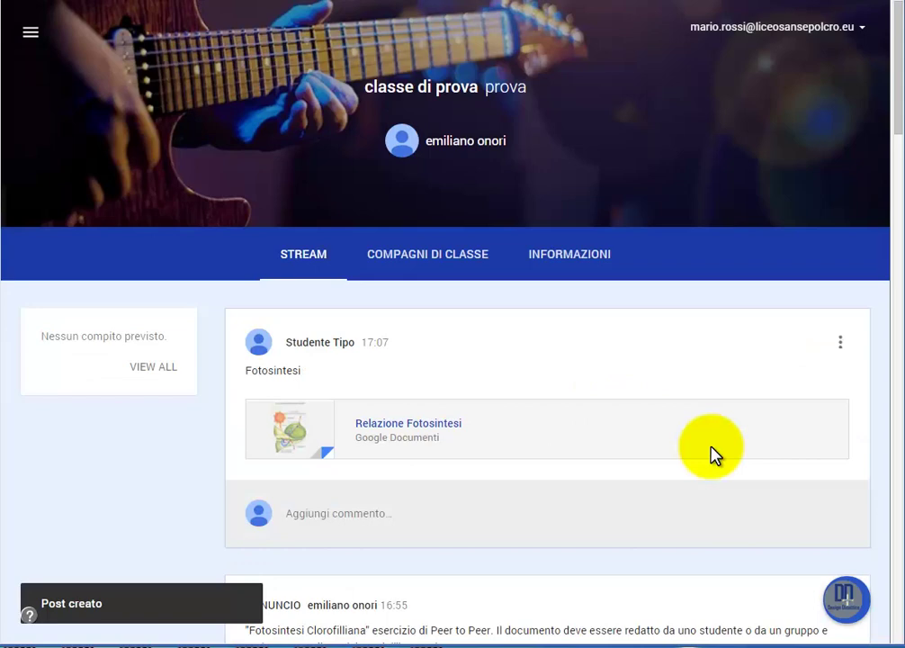
- Review the class stream from the new Fotosintesi post down to the earlier announcement and assignments
{"action": "scroll", "coordinate": [711, 455], "scroll_direction": "down", "scroll_amount": 1}
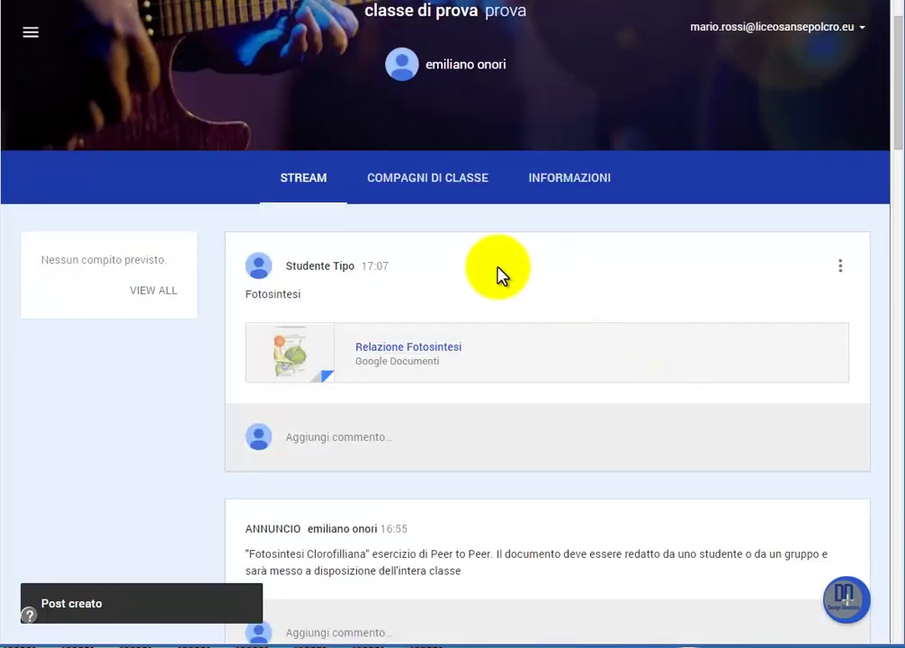
{"action": "left_click", "coordinate": [297, 191]}
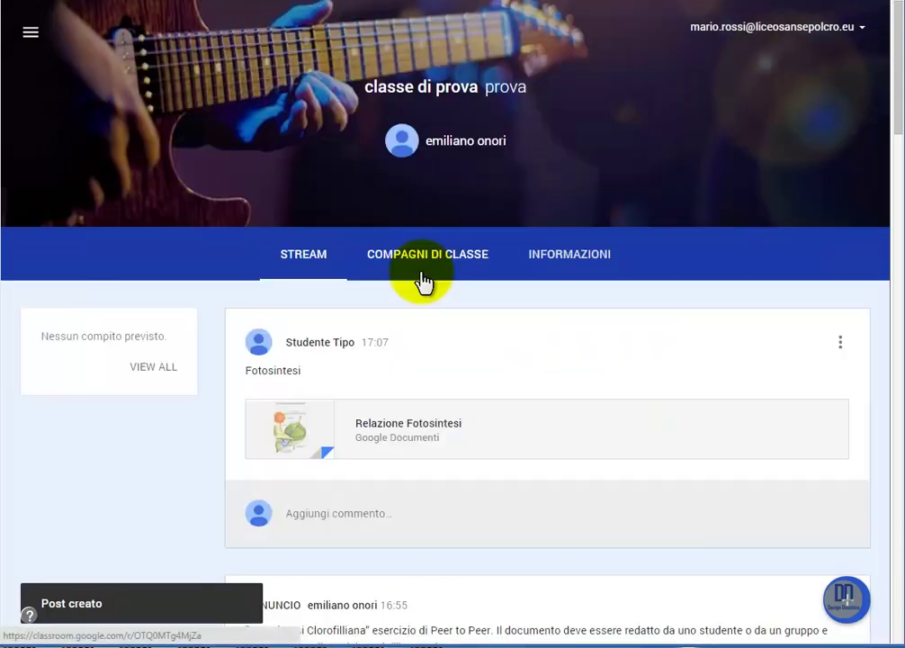
{"action": "scroll", "coordinate": [460, 242], "scroll_direction": "down", "scroll_amount": 1}
{"action": "scroll", "coordinate": [531, 380], "scroll_direction": "down", "scroll_amount": 4}
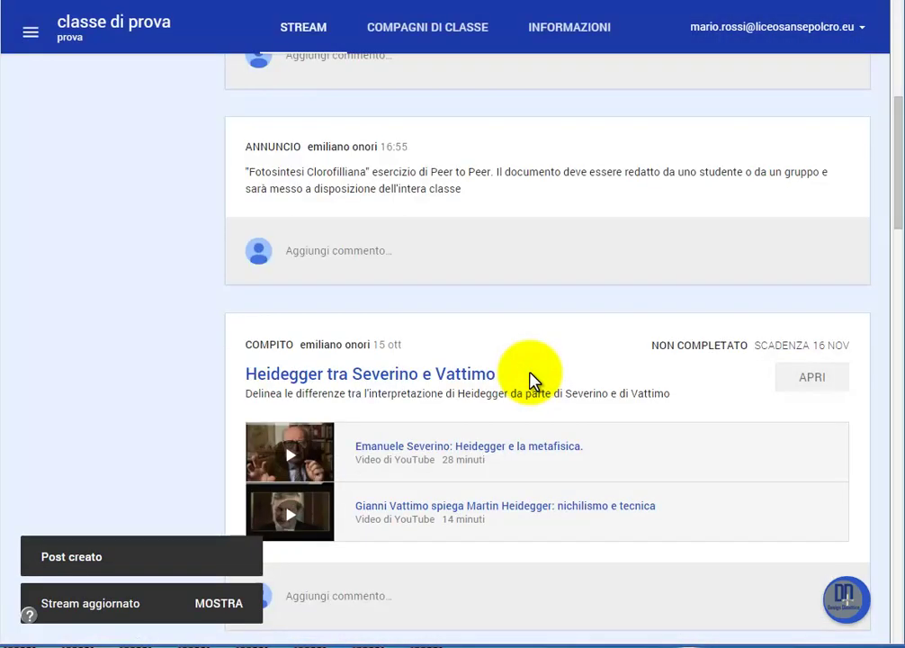
{"action": "scroll", "coordinate": [531, 380], "scroll_direction": "down", "scroll_amount": 3}
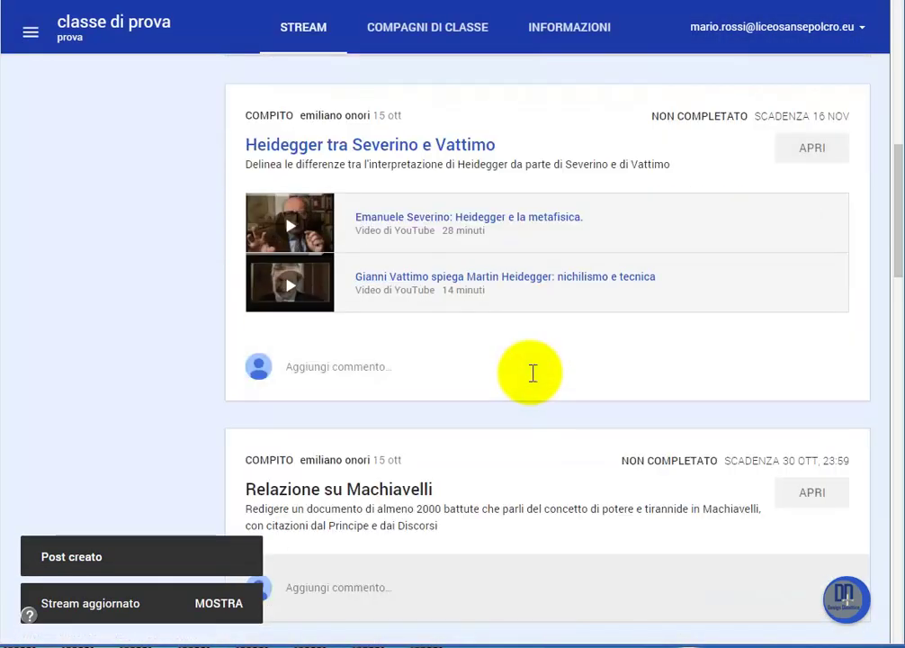
{"action": "scroll", "coordinate": [530, 371], "scroll_direction": "up", "scroll_amount": 4}
{"action": "scroll", "coordinate": [533, 373], "scroll_direction": "up", "scroll_amount": 3}
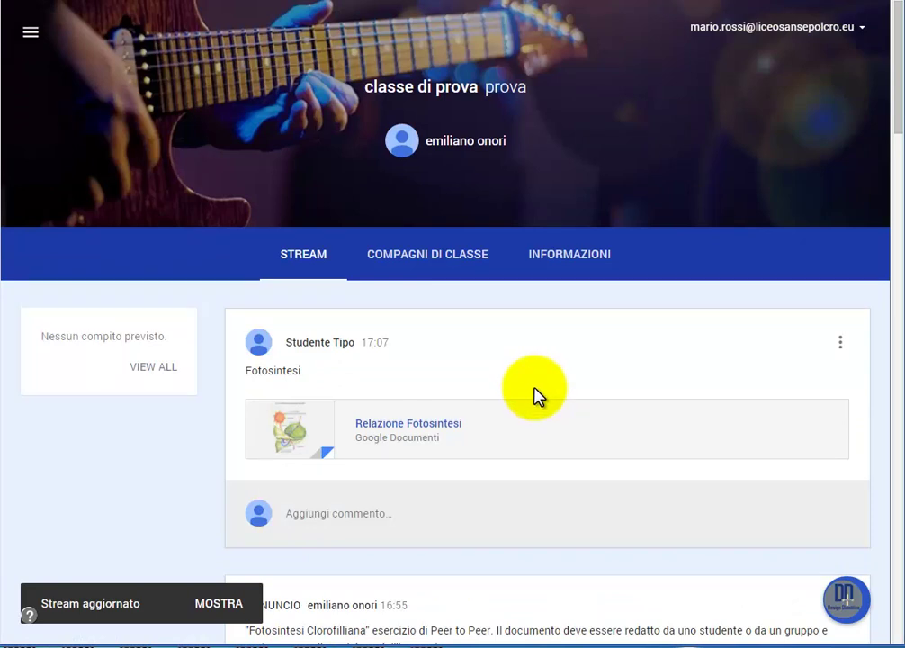
- Open the Relazione Fotosintesi document attached to the post, examine its first pages, and return to the class stream
{"action": "left_click", "coordinate": [430, 426]}
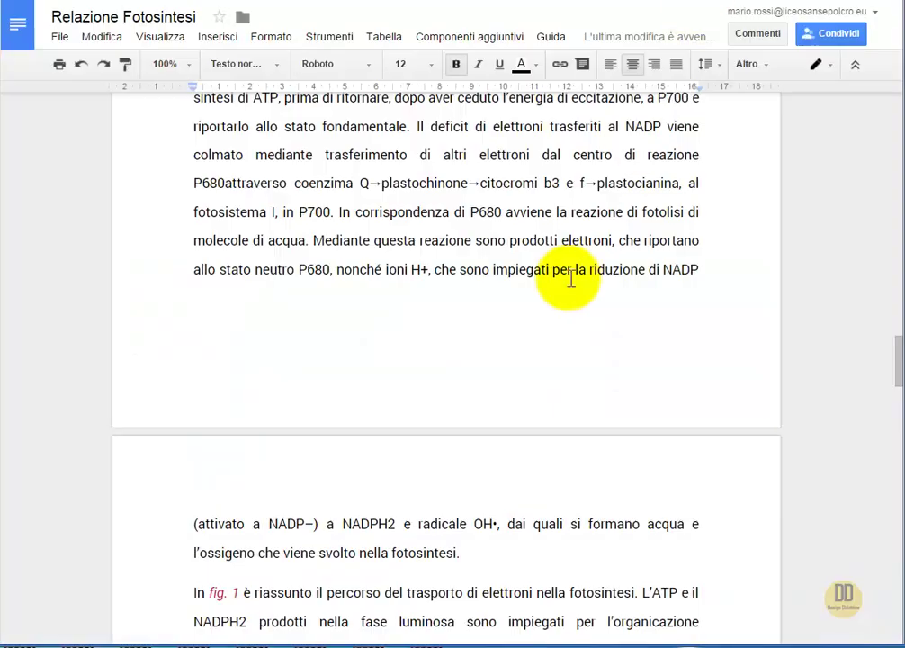
{"action": "scroll", "coordinate": [572, 282], "scroll_direction": "up", "scroll_amount": 15}
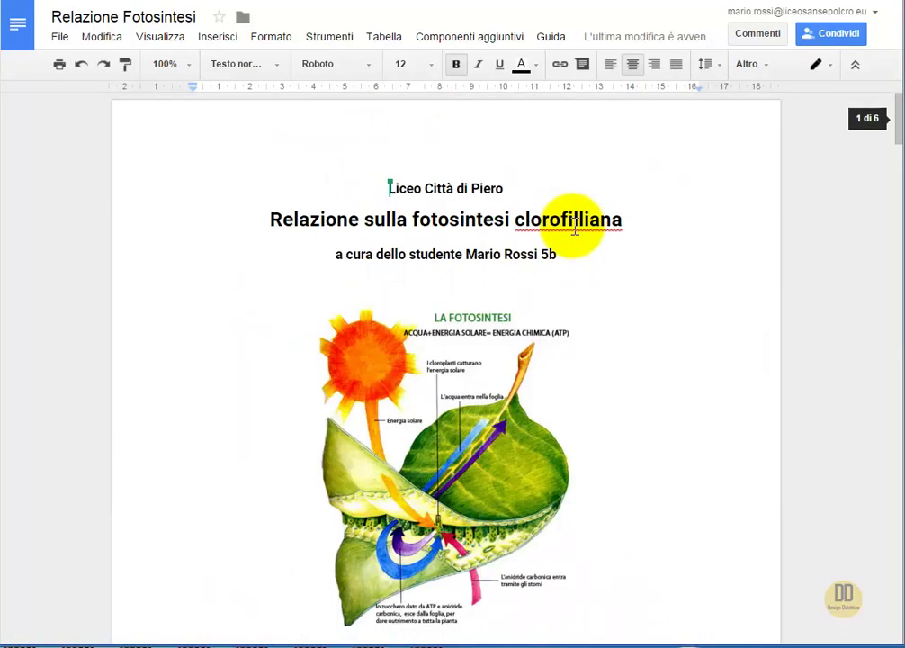
{"action": "scroll", "coordinate": [575, 227], "scroll_direction": "down", "scroll_amount": 1}
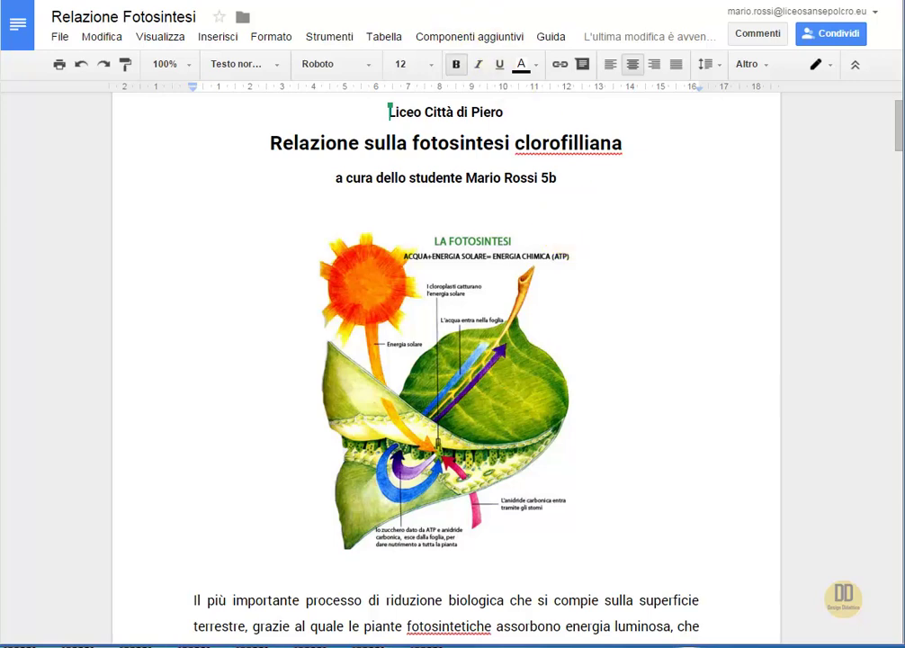
{"action": "key", "text": "ctrl+w"}
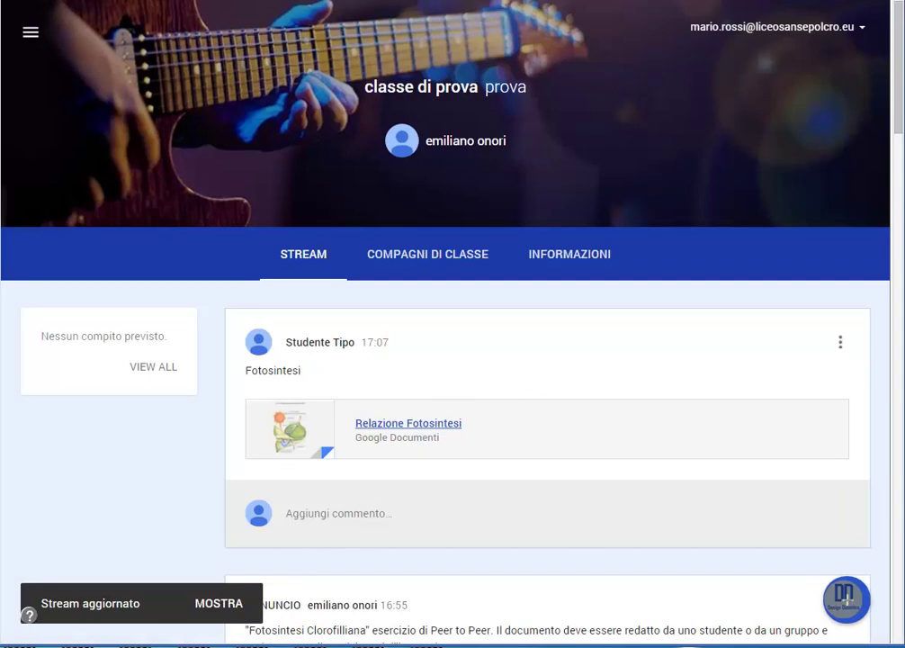
{"action": "key", "text": "ctrl+Tab"}
{"action": "scroll", "coordinate": [598, 250], "scroll_direction": "down", "scroll_amount": 6}
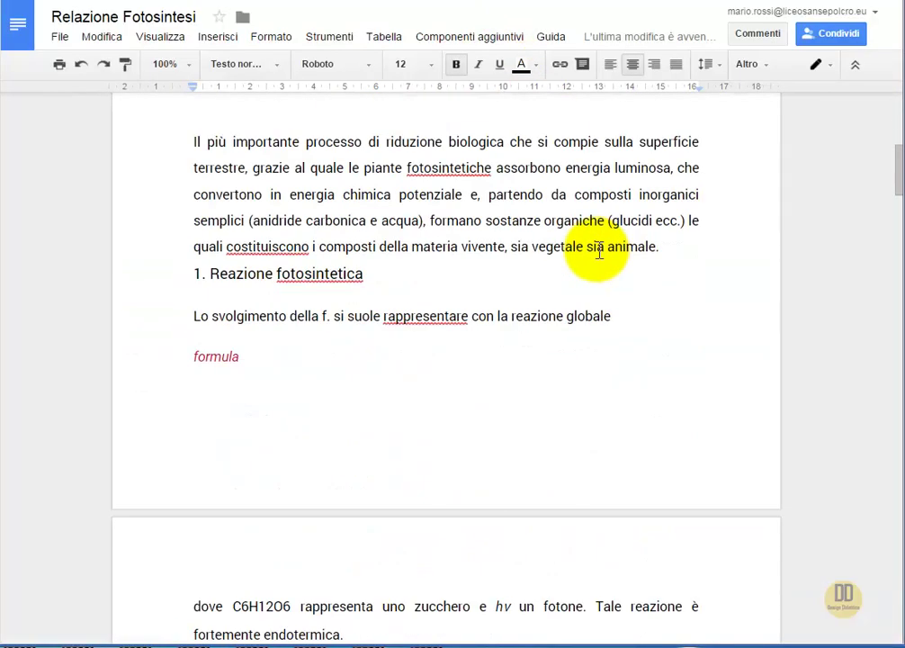
{"action": "scroll", "coordinate": [598, 250], "scroll_direction": "down", "scroll_amount": 5}
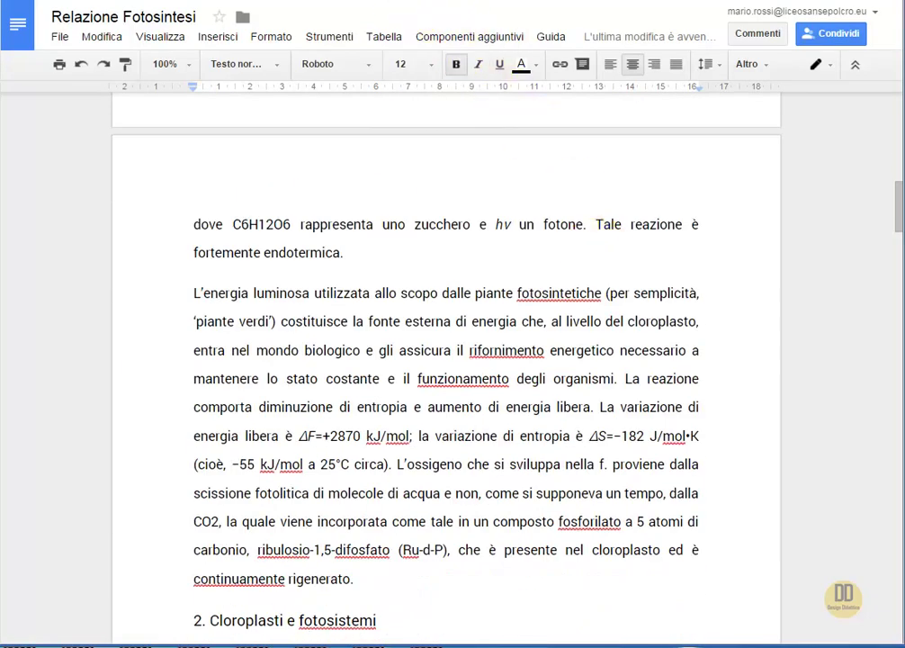
{"action": "key", "text": "ctrl+Tab"}
{"action": "key", "text": "ctrl+Tab"}
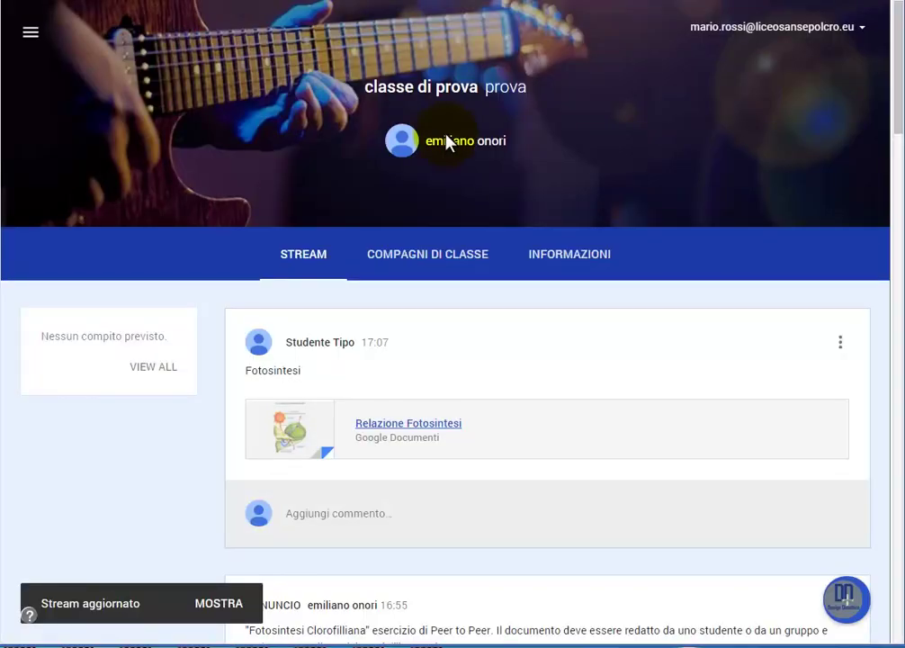